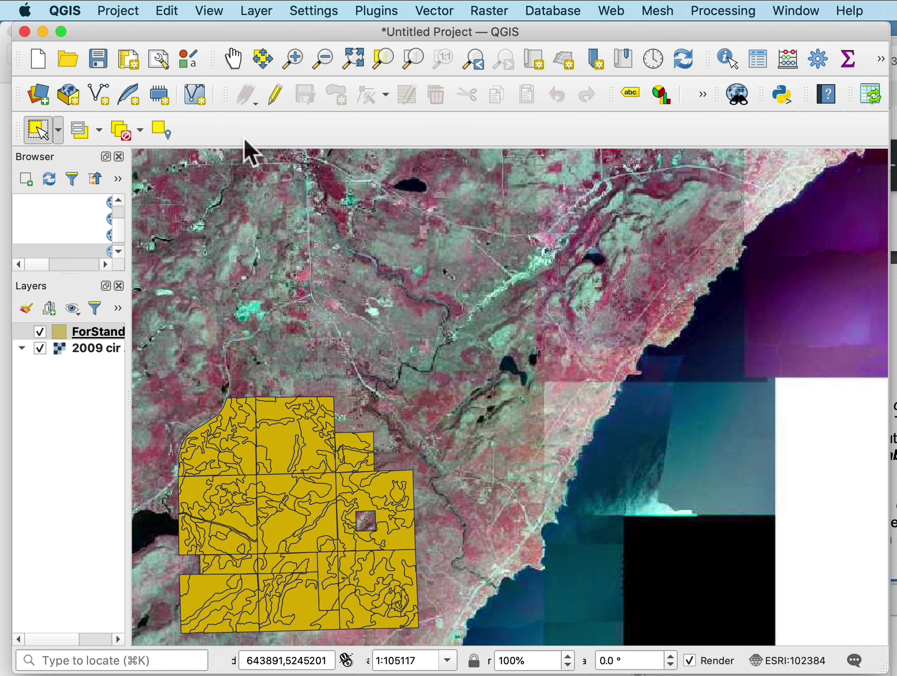
Step: Open the ForStand attribute table in table view, sorted ascending by MN_CTYPE
{"action": "right_click", "coordinate": [72, 333]}
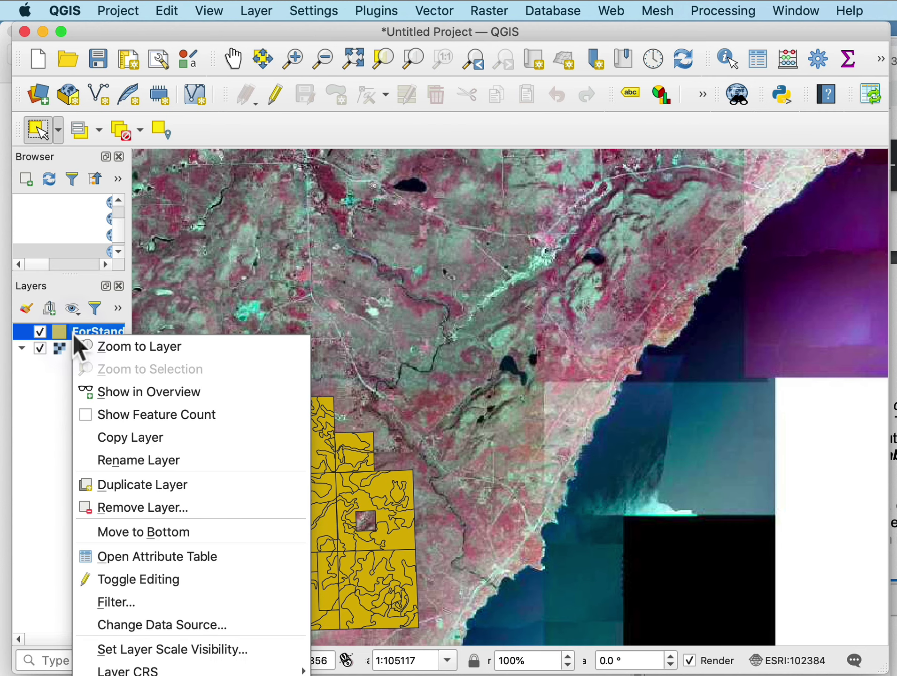
{"action": "left_click", "coordinate": [184, 556]}
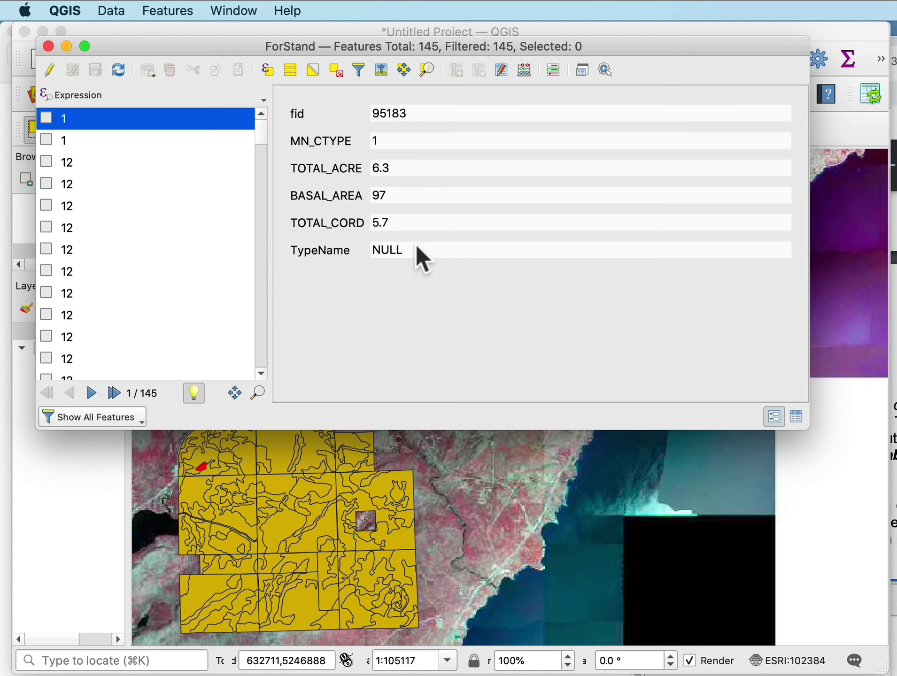
{"action": "left_click", "coordinate": [796, 417]}
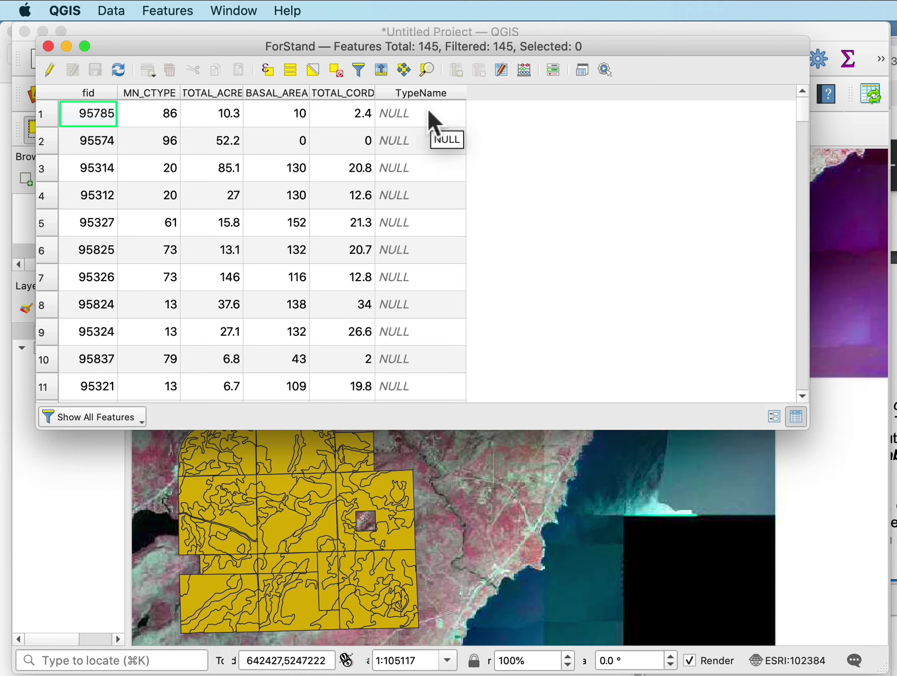
{"action": "left_click", "coordinate": [168, 94]}
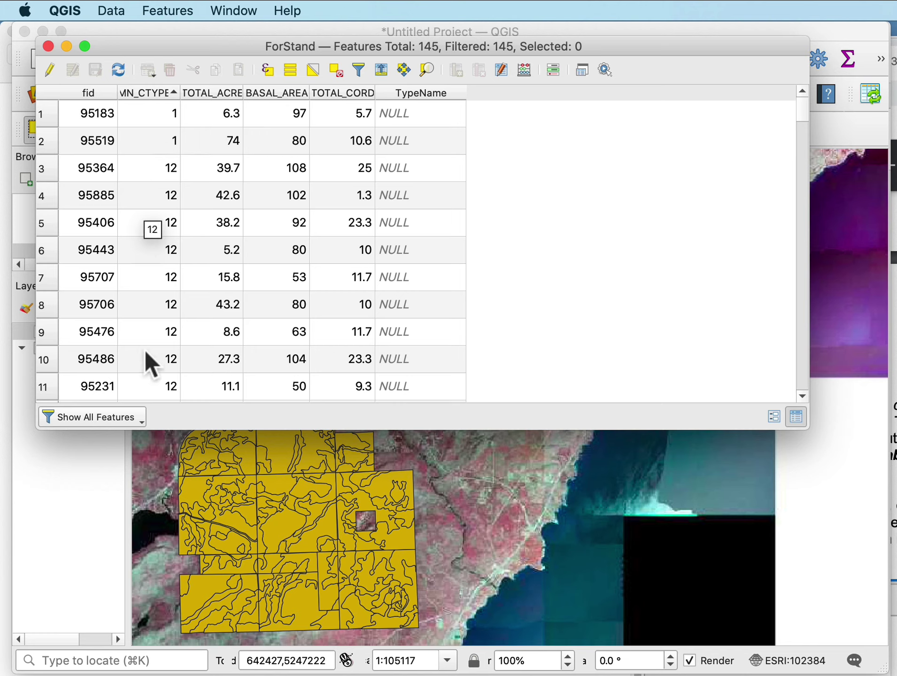
{"action": "scroll", "coordinate": [168, 297], "scroll_direction": "down", "scroll_amount": 7}
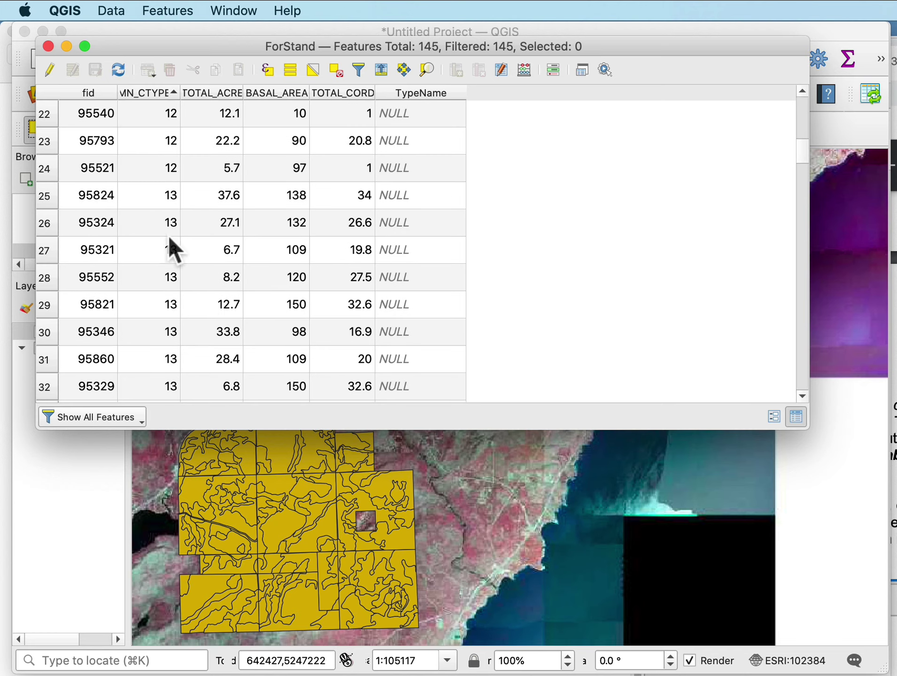
{"action": "scroll", "coordinate": [163, 233], "scroll_direction": "up", "scroll_amount": 7}
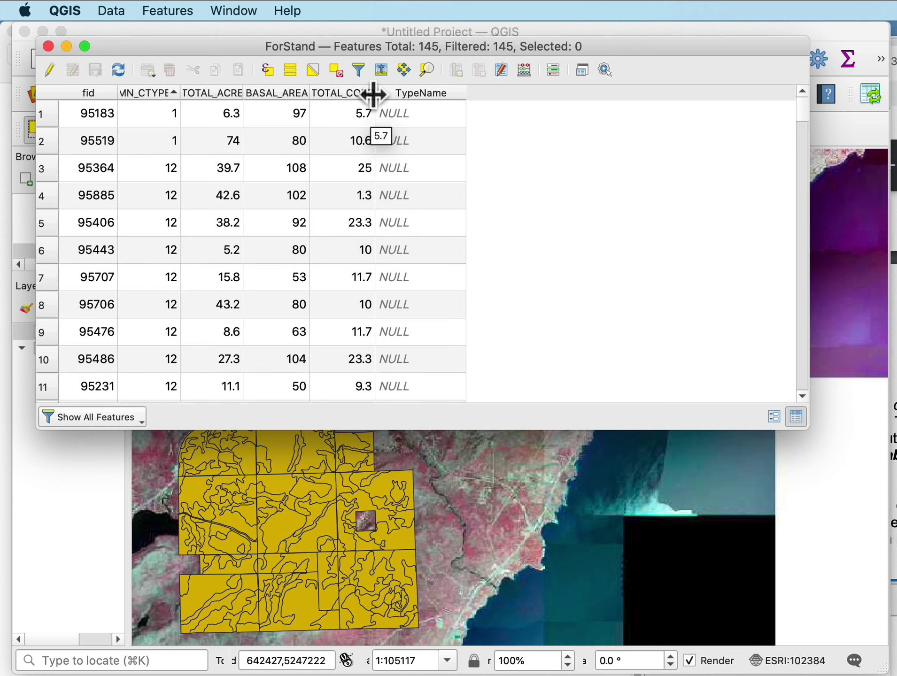
Step: In the select-by-form view, select the two features where MN_CTYPE equals 1
{"action": "left_click", "coordinate": [361, 76]}
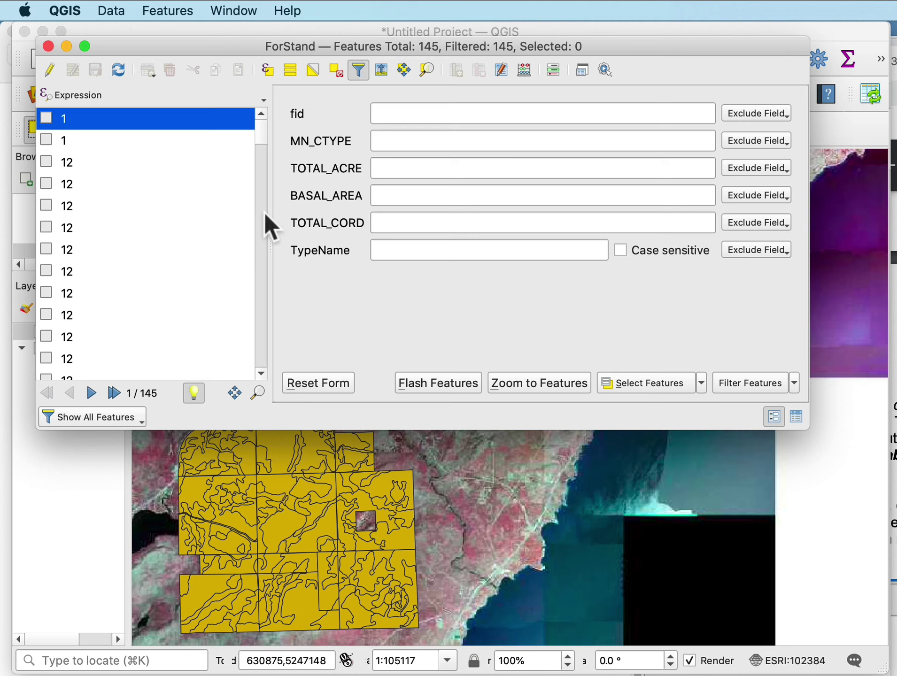
{"action": "left_click", "coordinate": [264, 99]}
{"action": "mouse_move", "coordinate": [218, 140]}
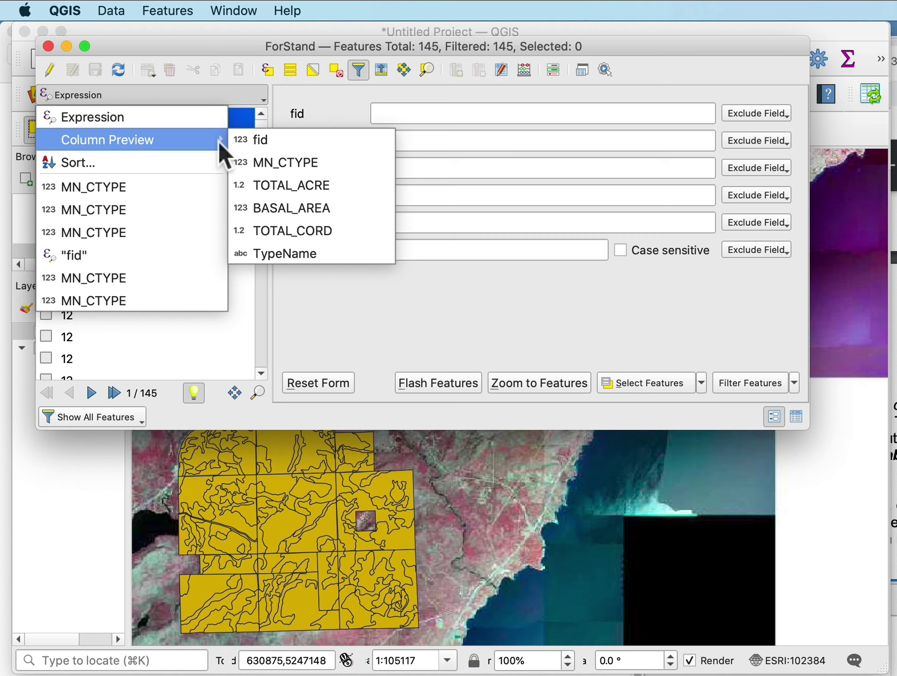
{"action": "left_click", "coordinate": [272, 170]}
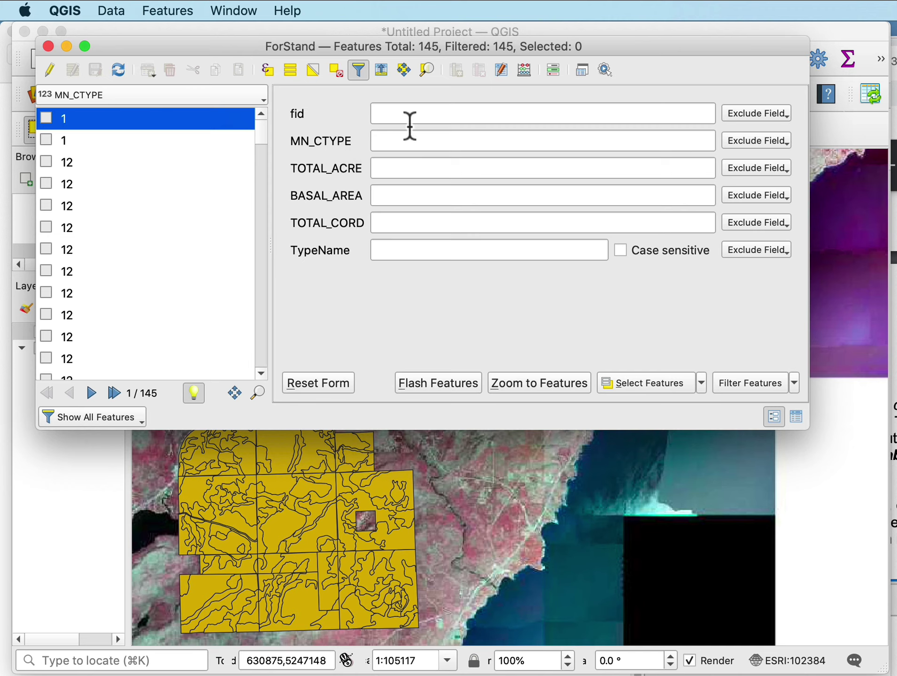
{"action": "left_click", "coordinate": [779, 141]}
{"action": "left_click", "coordinate": [777, 184]}
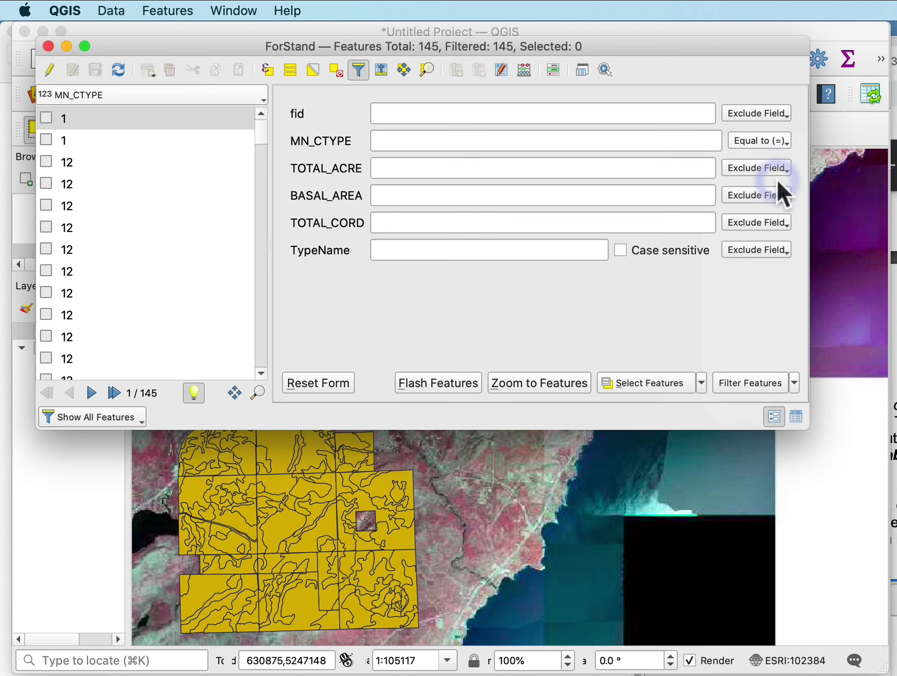
{"action": "left_click", "coordinate": [487, 146]}
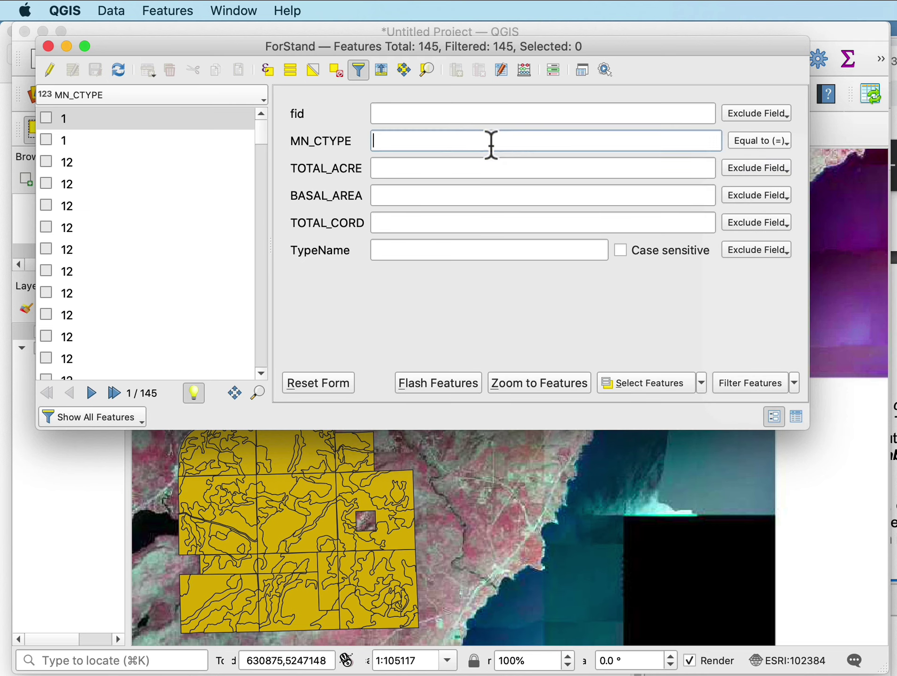
{"action": "type", "text": "1"}
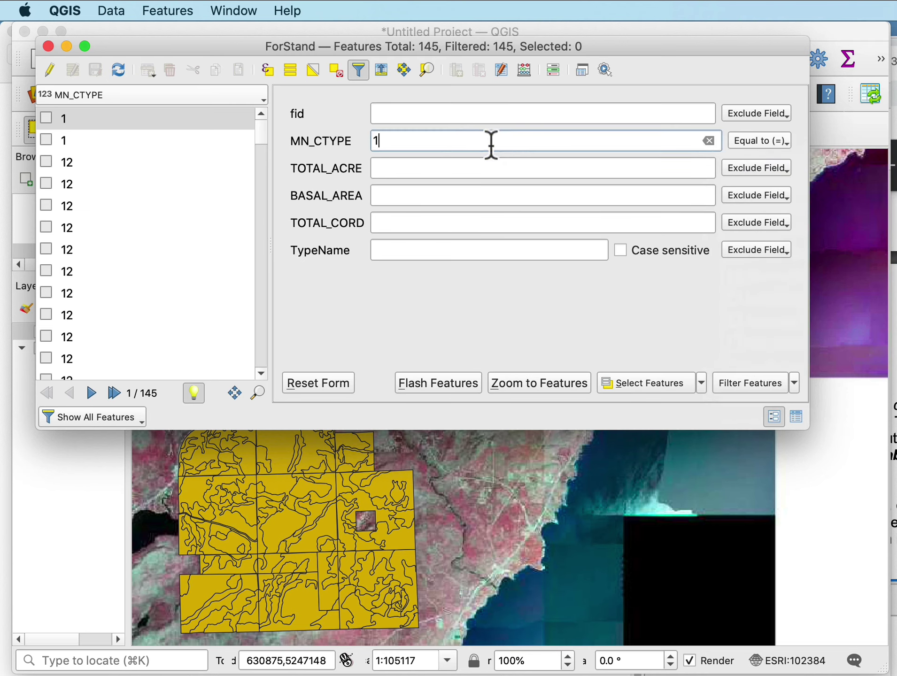
{"action": "left_click", "coordinate": [625, 384]}
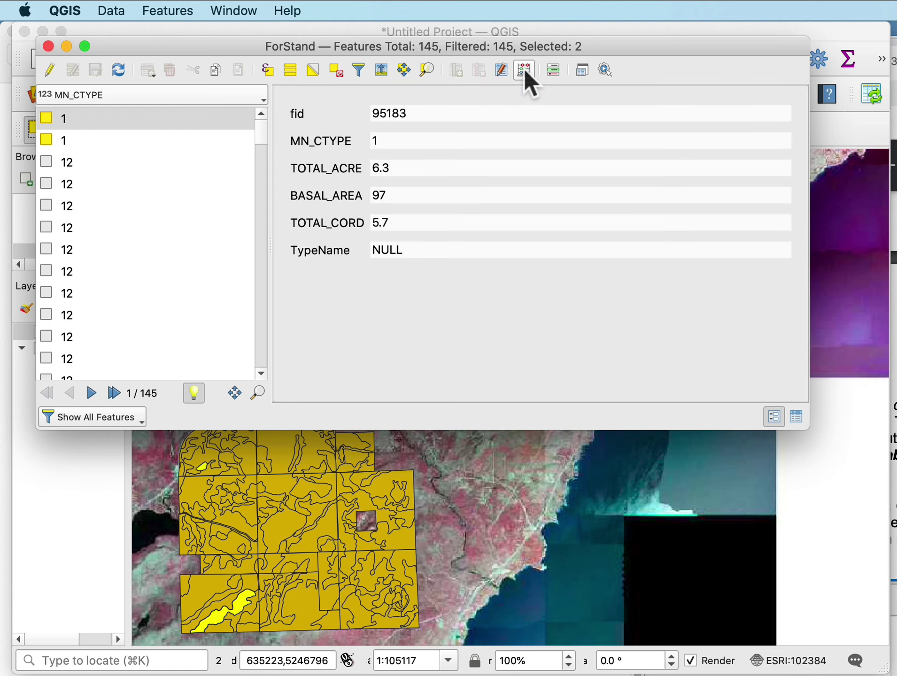
Step: Update the existing TypeName field to 'Ash' for the two selected stands
{"action": "left_click", "coordinate": [525, 70]}
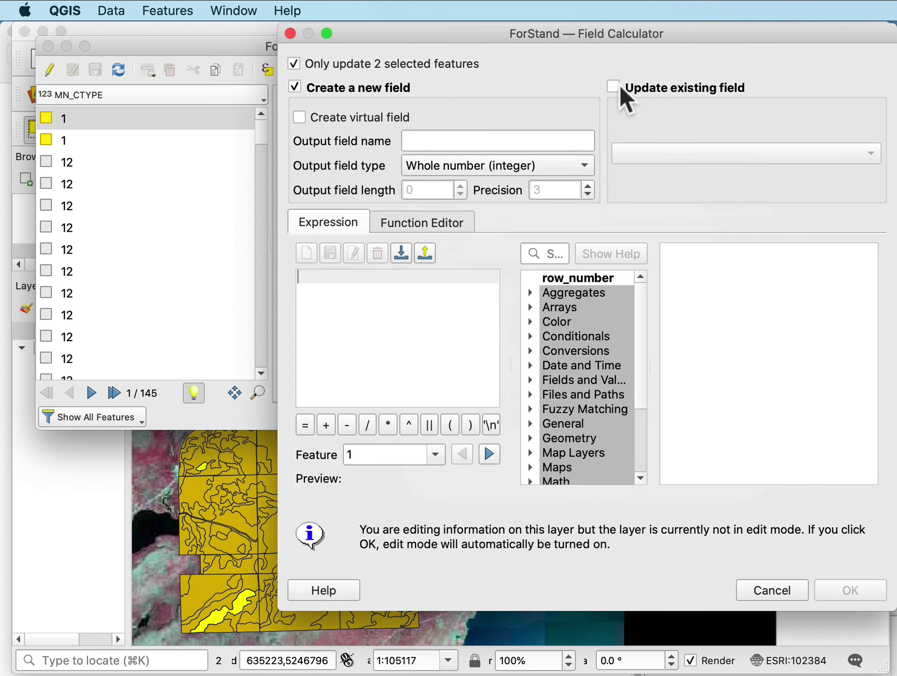
{"action": "left_click", "coordinate": [617, 86]}
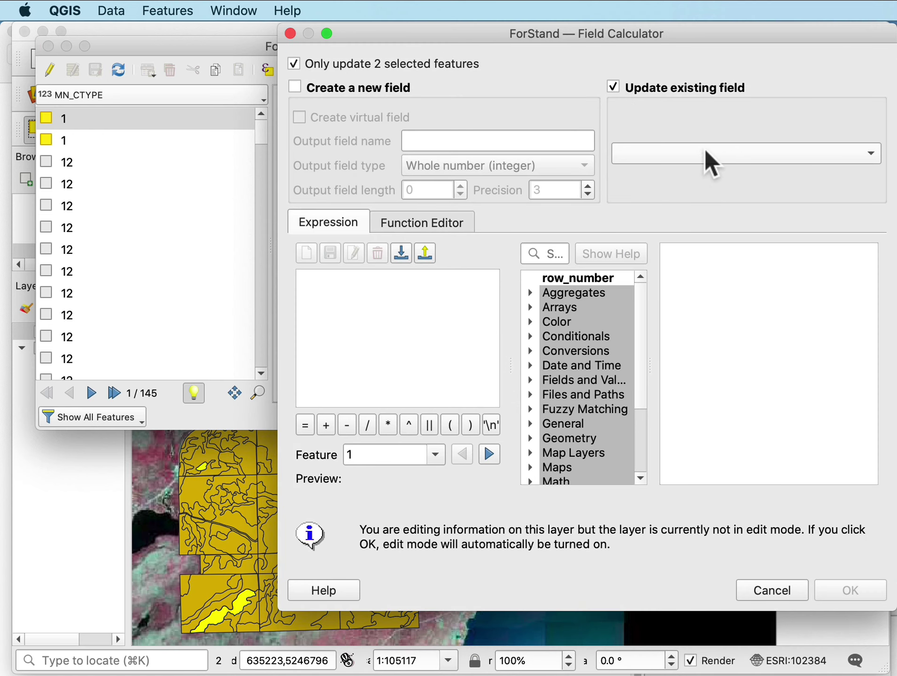
{"action": "left_click", "coordinate": [868, 155]}
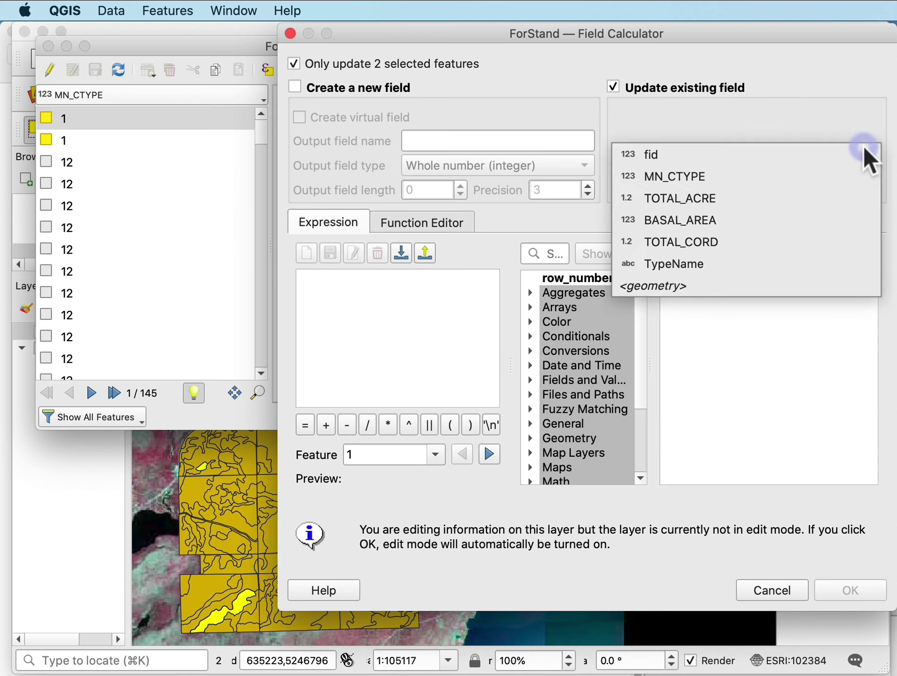
{"action": "left_click", "coordinate": [773, 264]}
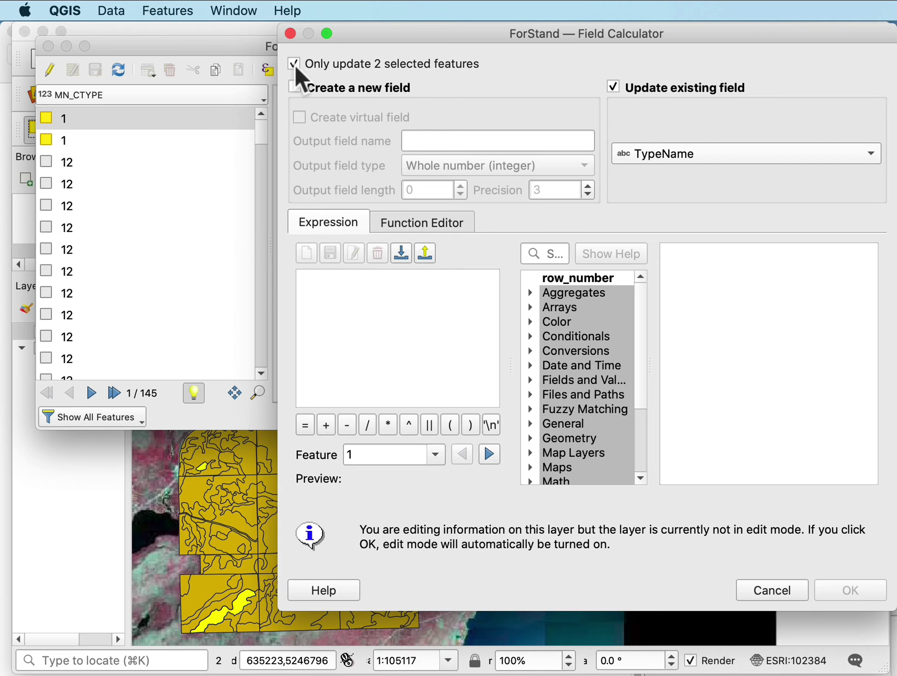
{"action": "left_click", "coordinate": [342, 273]}
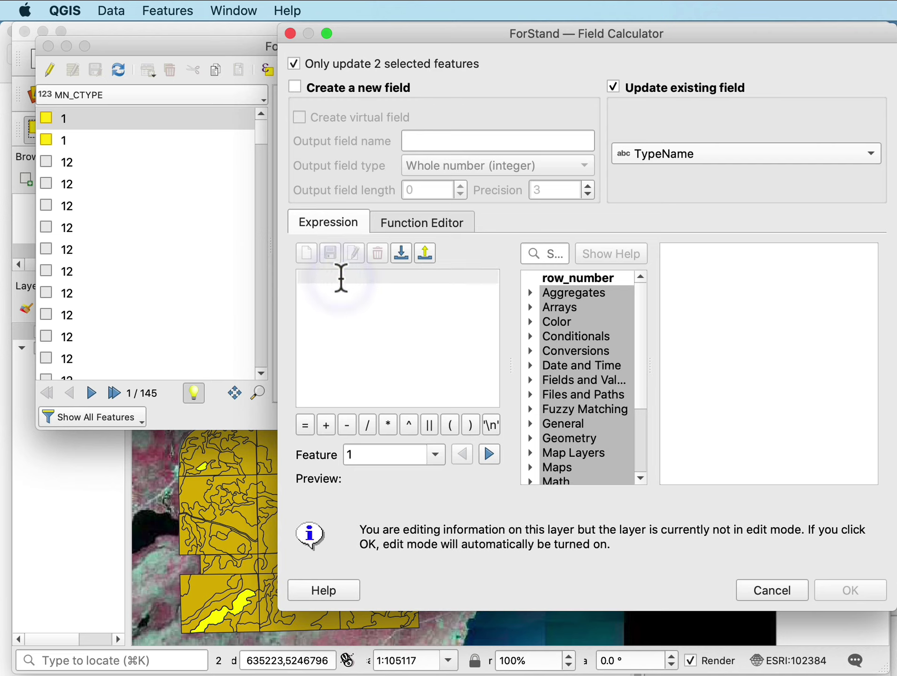
{"action": "type", "text": "'"}
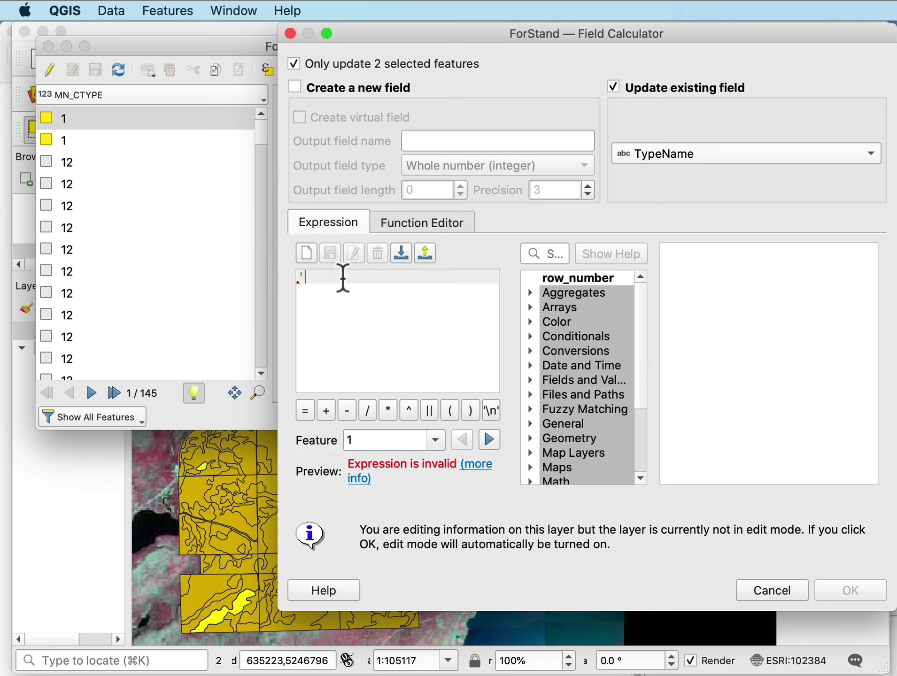
{"action": "type", "text": "Ash'"}
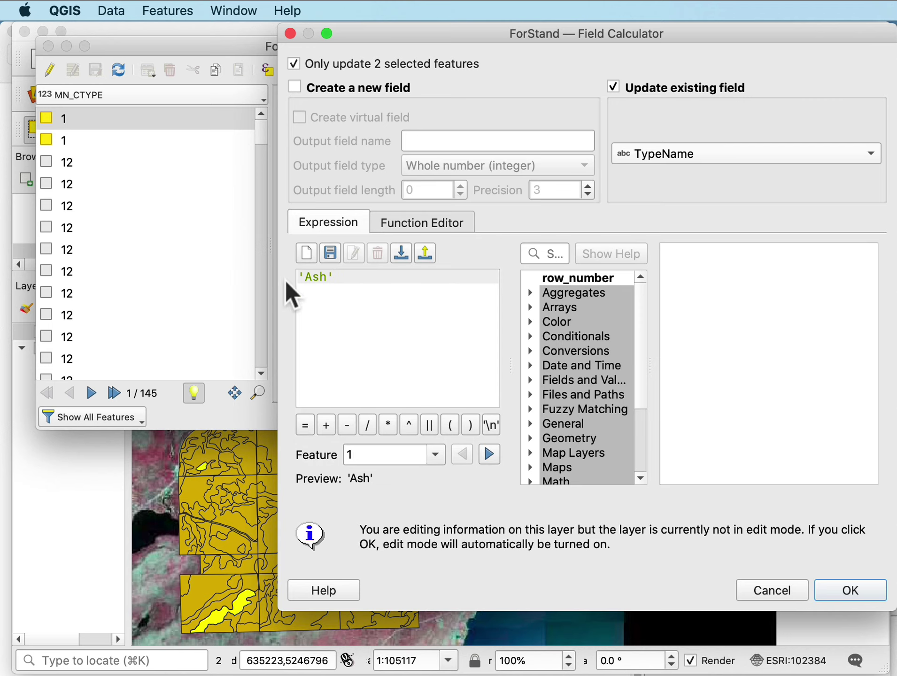
{"action": "left_click", "coordinate": [841, 590]}
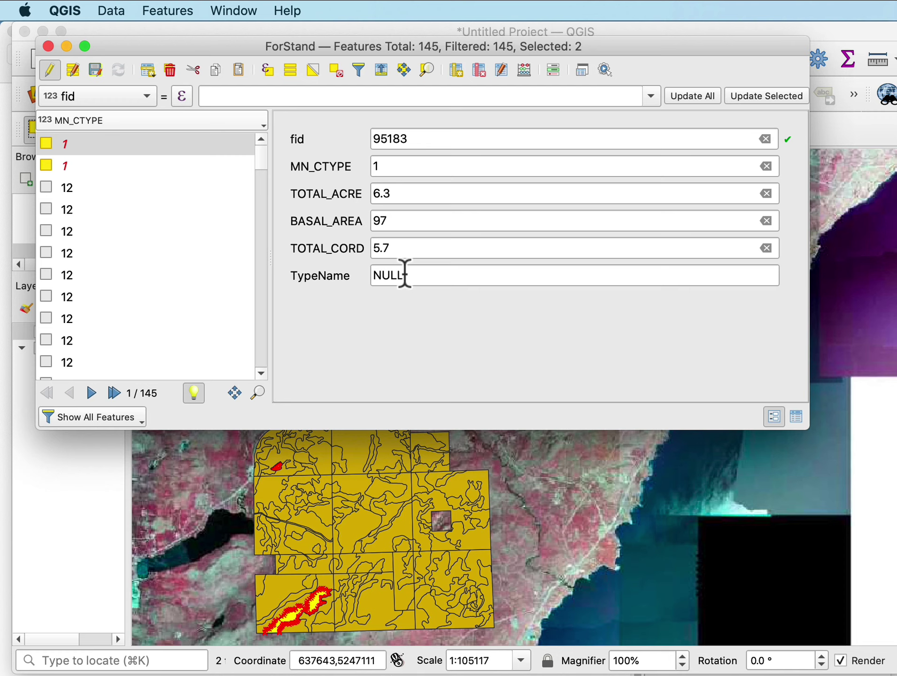
Step: Change the form's MN_CTYPE value to 12 and select those 22 stands
{"action": "left_click", "coordinate": [796, 417]}
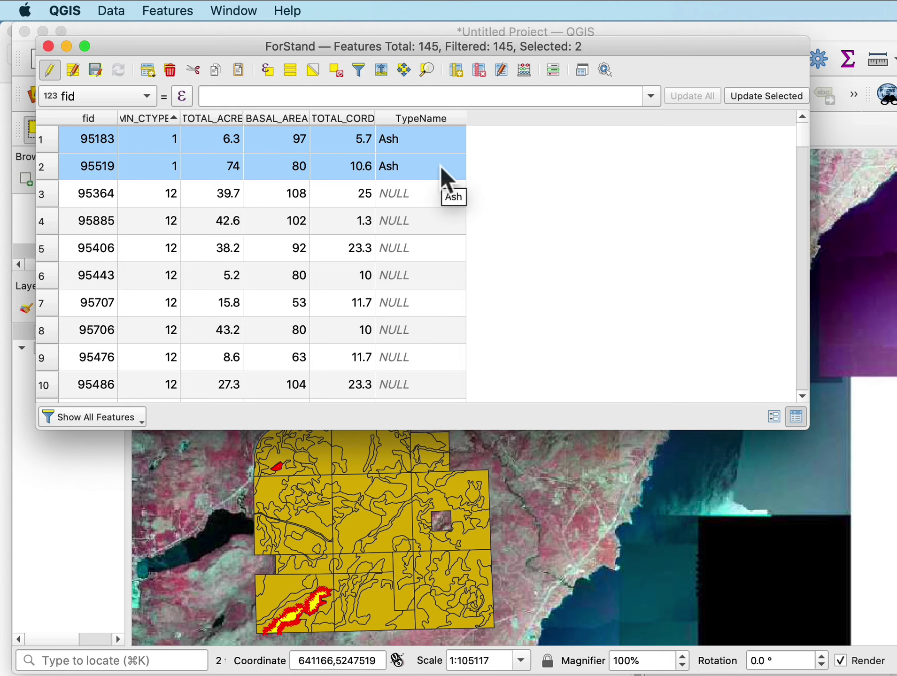
{"action": "left_click", "coordinate": [360, 72]}
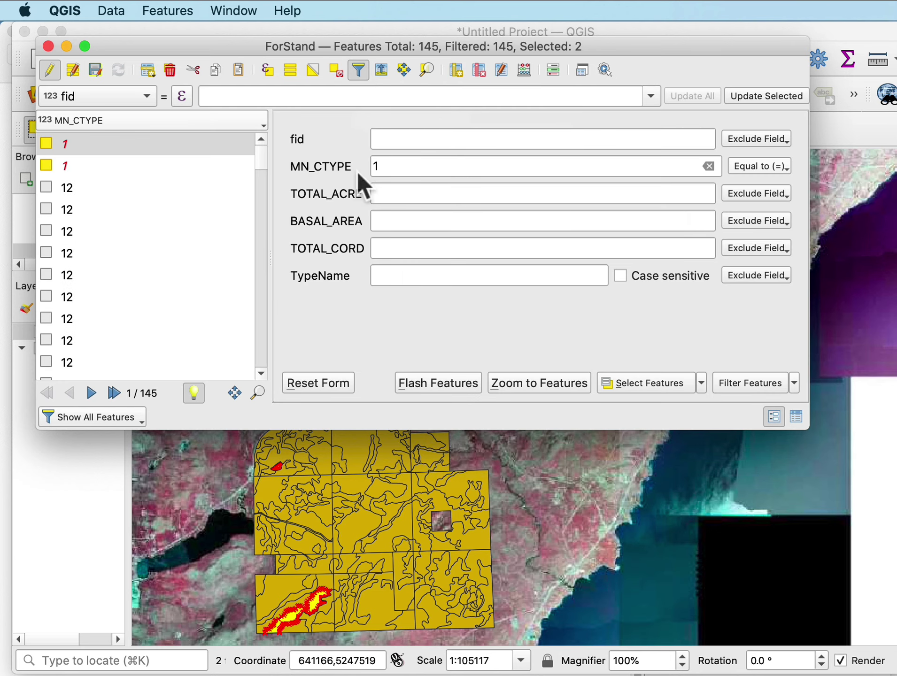
{"action": "left_click", "coordinate": [387, 166]}
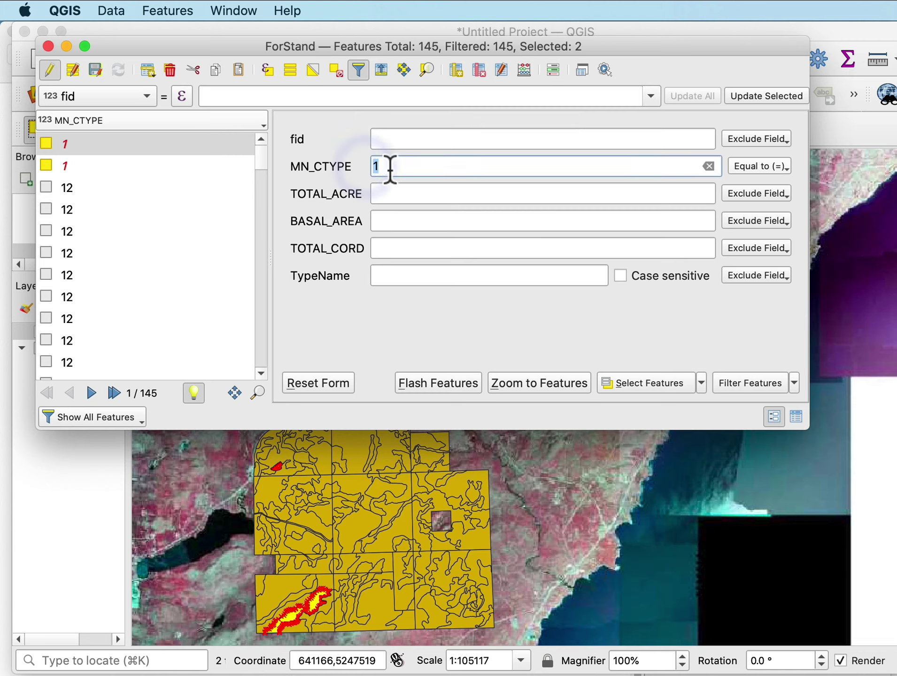
{"action": "type", "text": "2"}
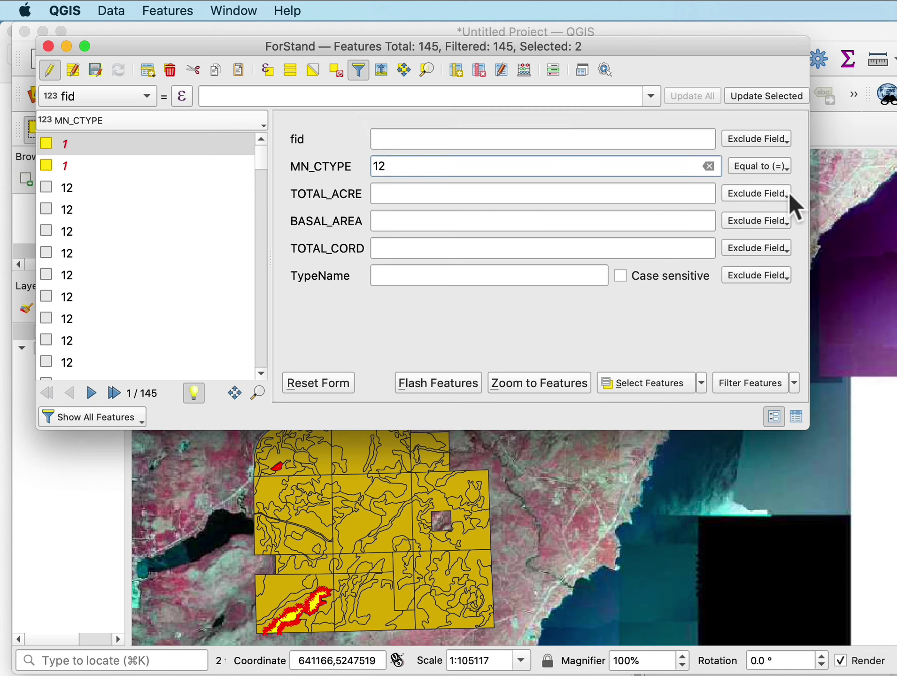
{"action": "left_click", "coordinate": [646, 382]}
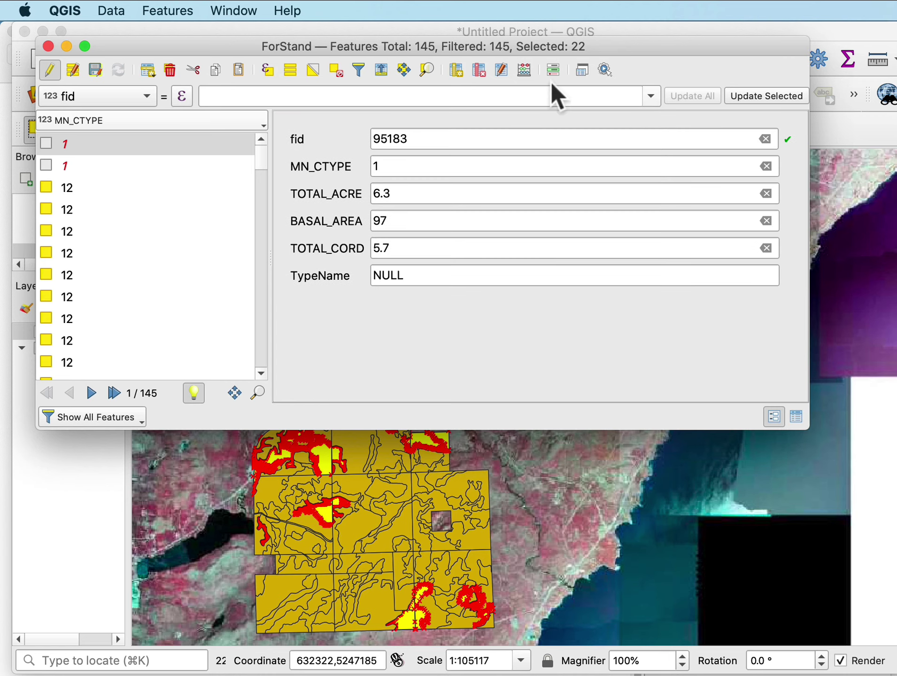
Step: Update the existing TypeName field to 'Aspen' for the 22 selected stands
{"action": "left_click", "coordinate": [526, 70]}
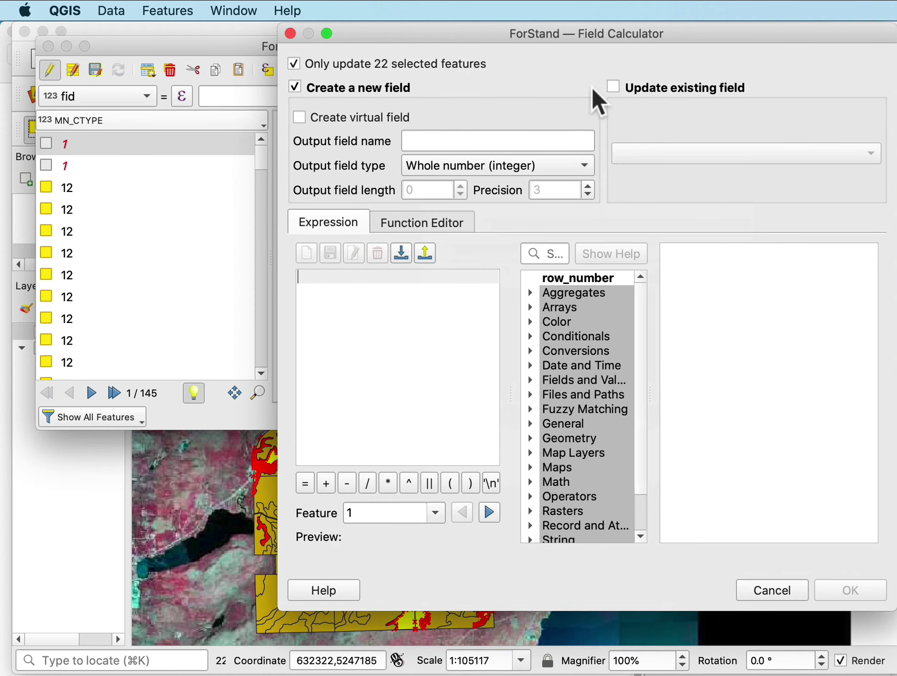
{"action": "left_click", "coordinate": [613, 87]}
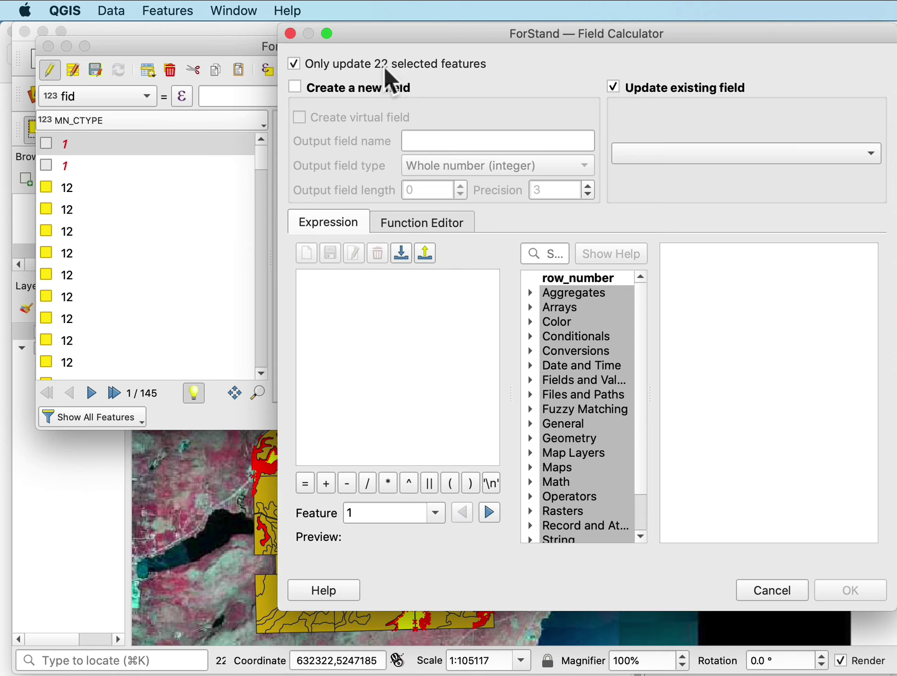
{"action": "left_click", "coordinate": [797, 152]}
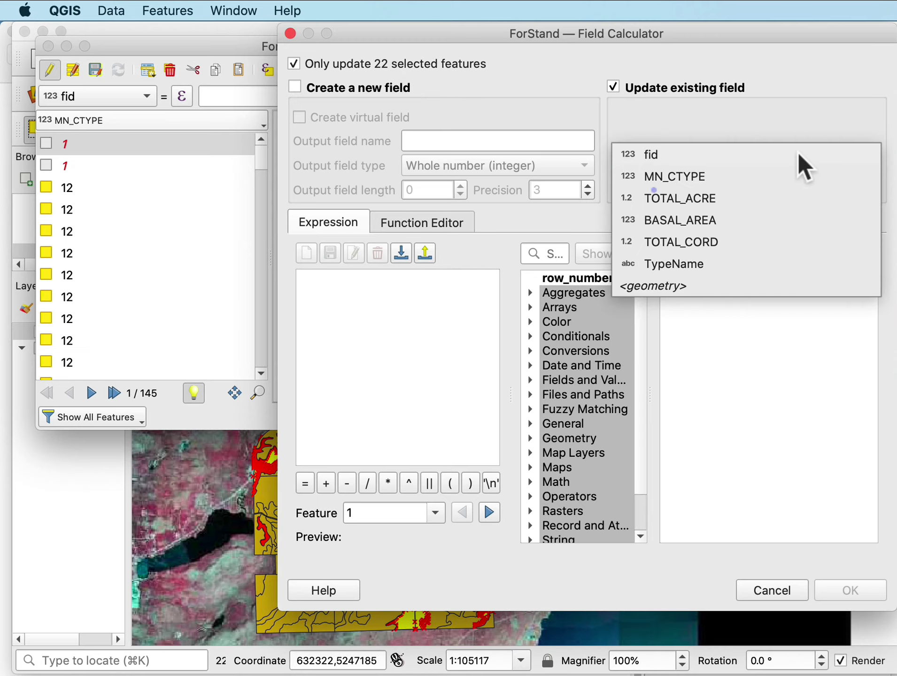
{"action": "left_click", "coordinate": [745, 263]}
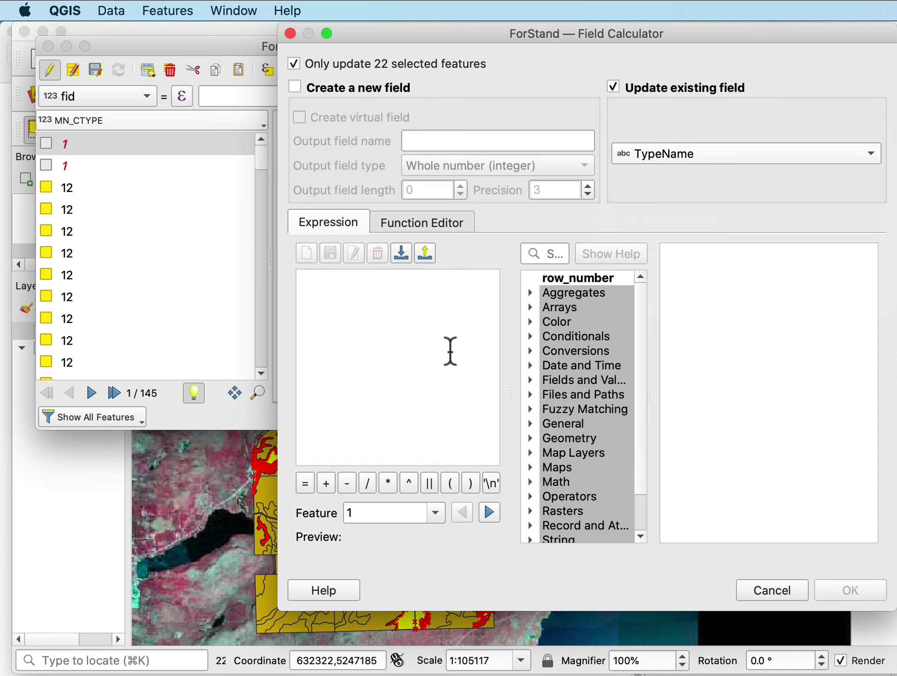
{"action": "left_click", "coordinate": [343, 288]}
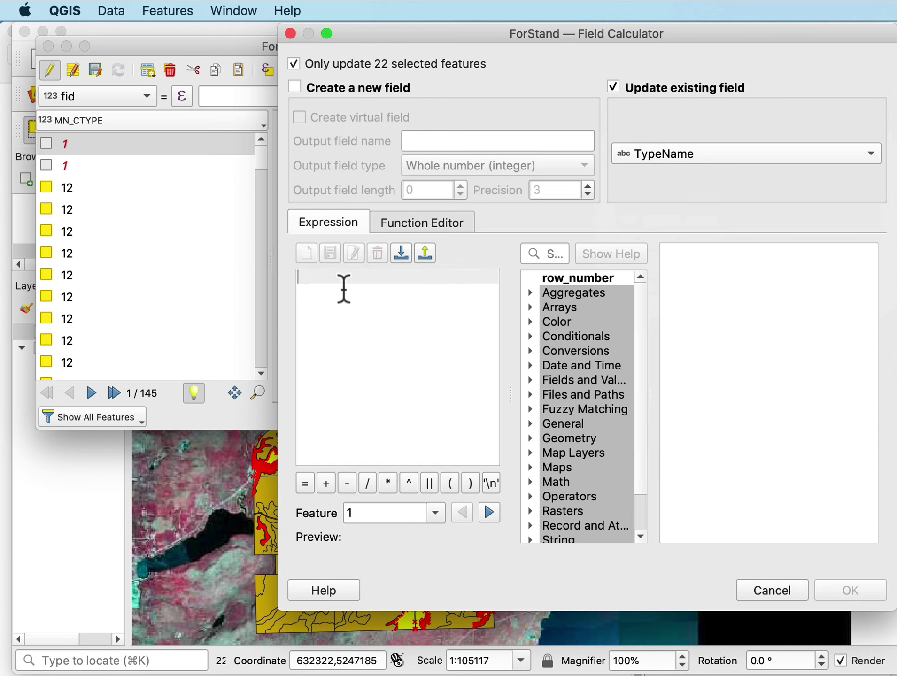
{"action": "type", "text": "\"aspen"}
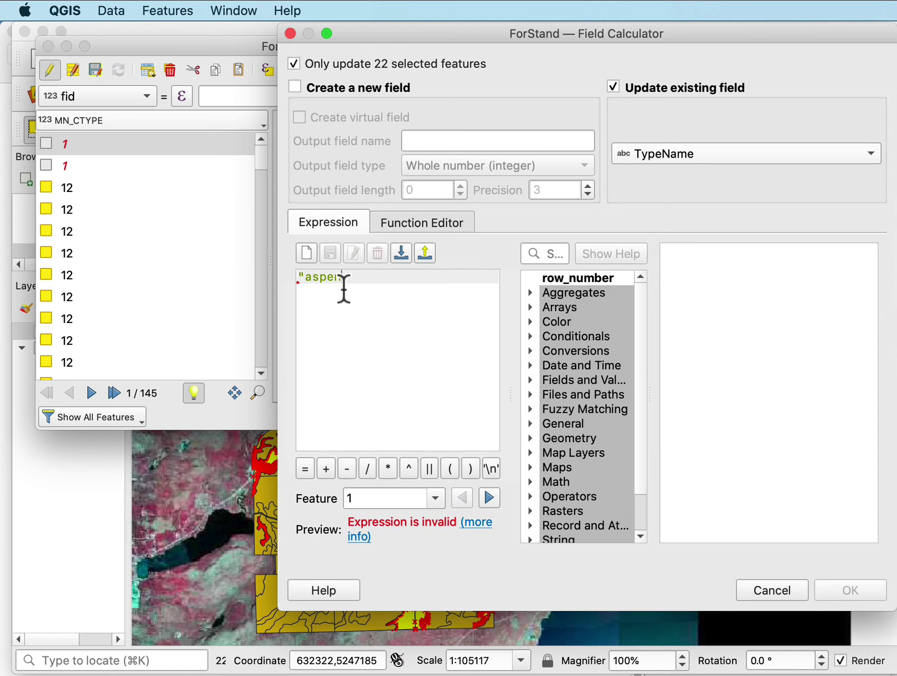
{"action": "key", "text": "BackSpace"}
{"action": "key", "text": "BackSpace"}
{"action": "key", "text": "BackSpace"}
{"action": "key", "text": "BackSpace"}
{"action": "key", "text": "BackSpace"}
{"action": "key", "text": "BackSpace"}
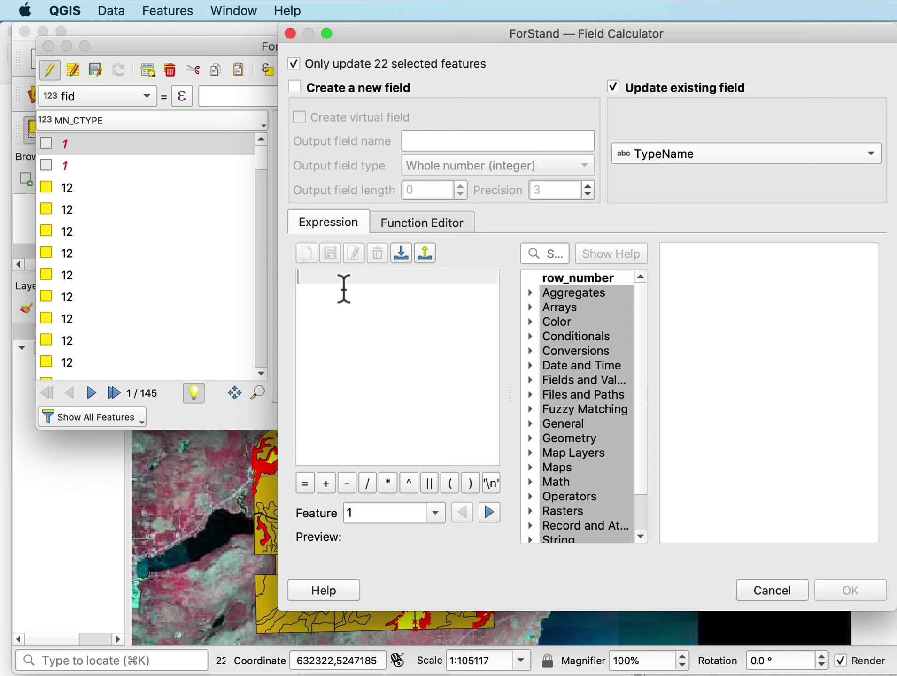
{"action": "type", "text": "'Asp"}
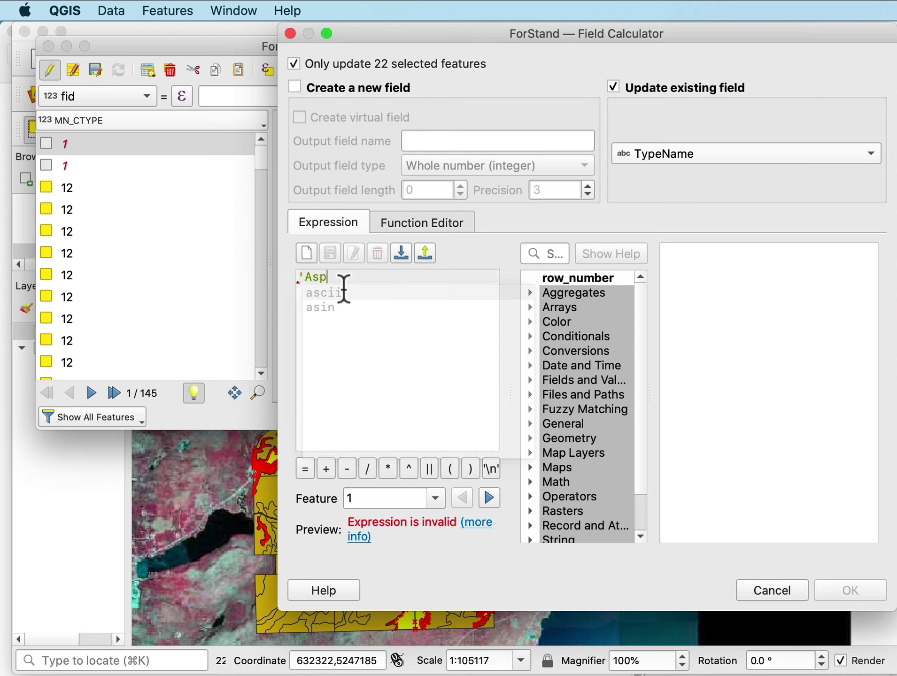
{"action": "type", "text": "en'"}
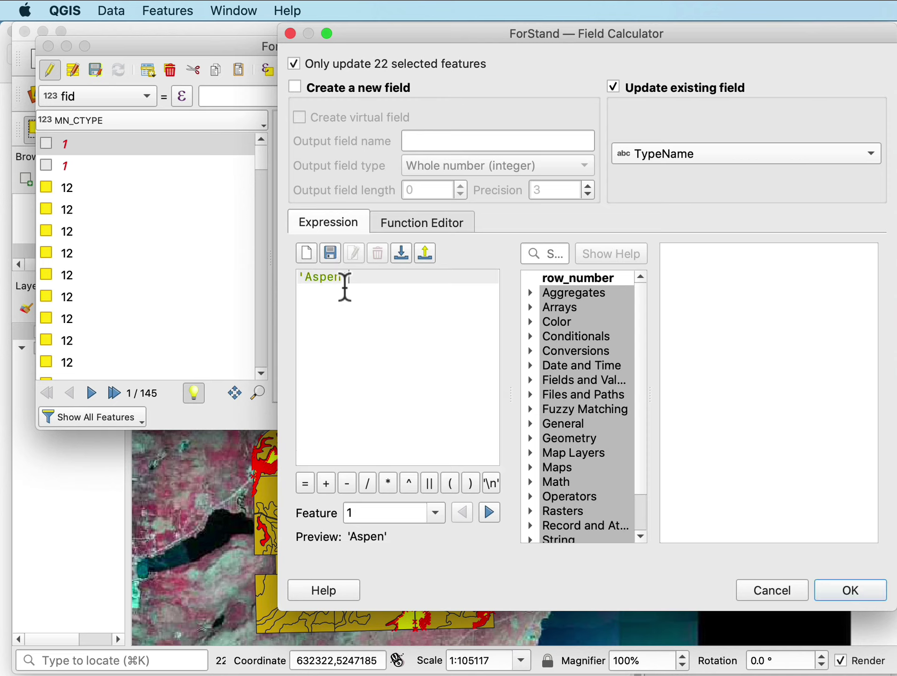
{"action": "left_click", "coordinate": [858, 587]}
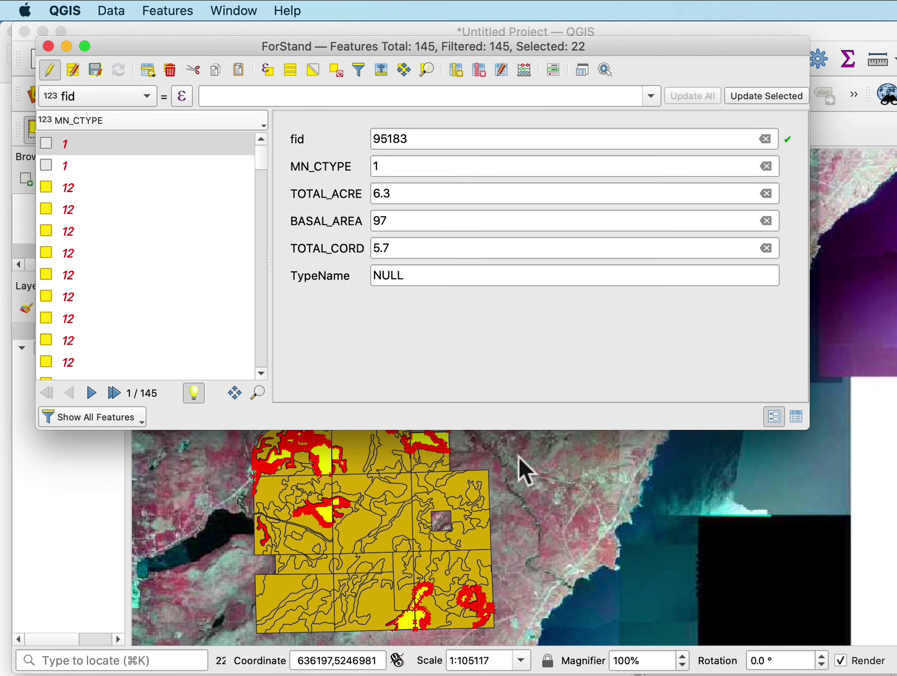
Step: Deselect all features and scroll the table grid to check Ash and Aspen TypeName values
{"action": "left_click", "coordinate": [337, 69]}
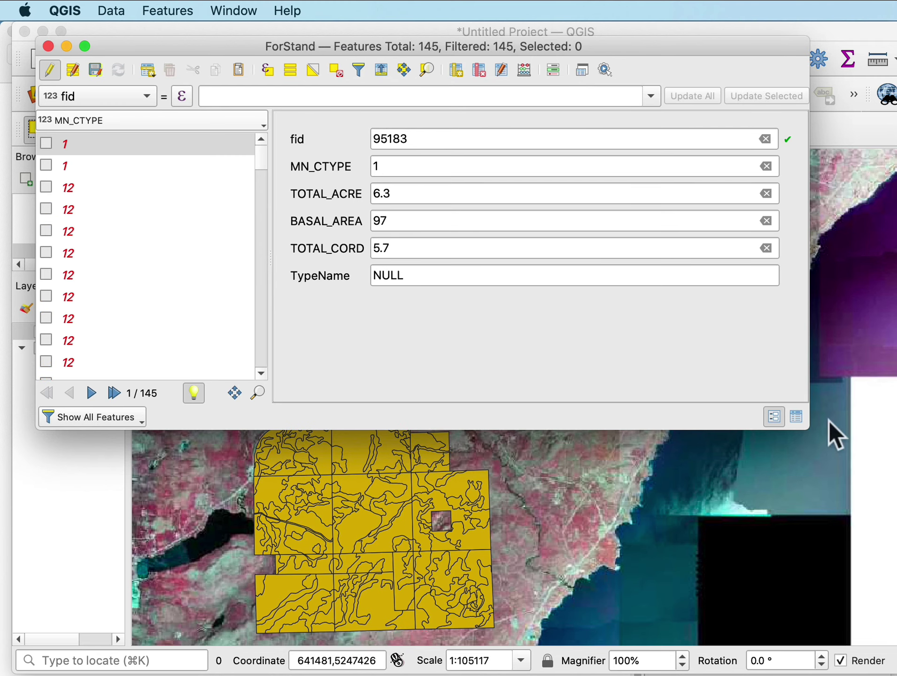
{"action": "left_click", "coordinate": [796, 416]}
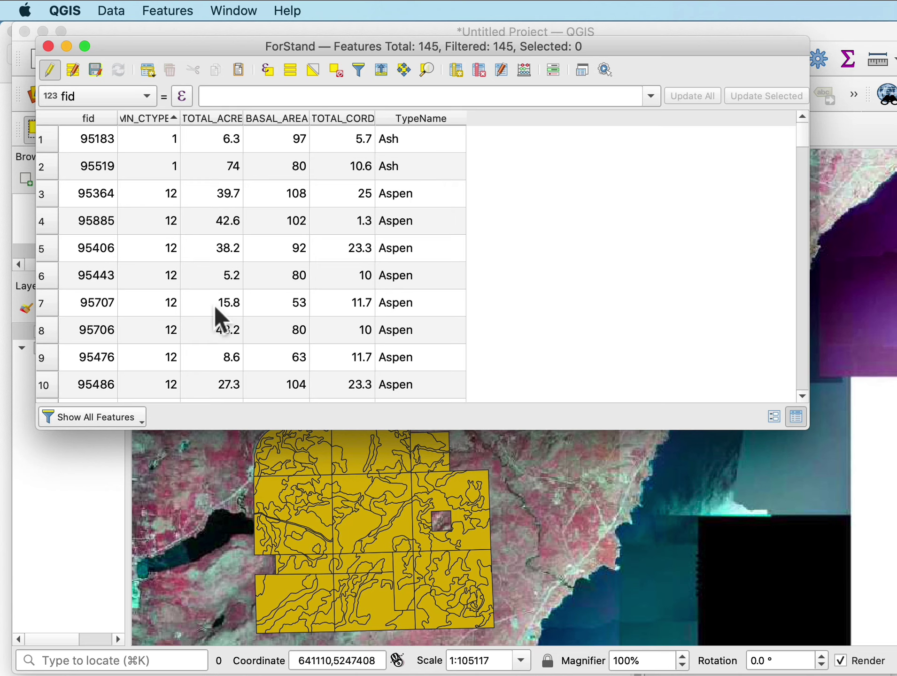
{"action": "scroll", "coordinate": [325, 278], "scroll_direction": "down", "scroll_amount": 8}
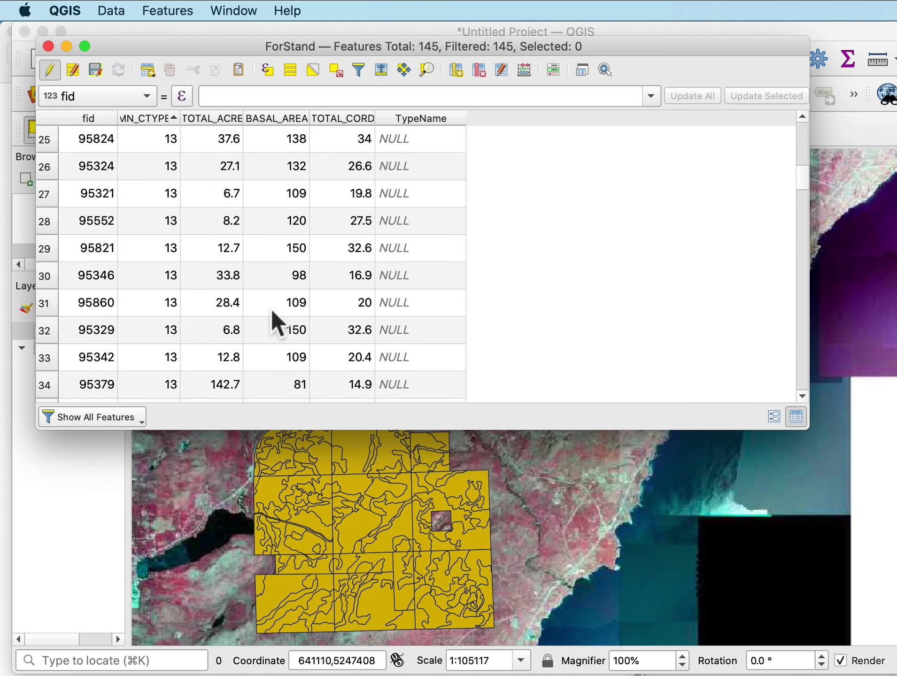
{"action": "scroll", "coordinate": [272, 312], "scroll_direction": "down", "scroll_amount": 20}
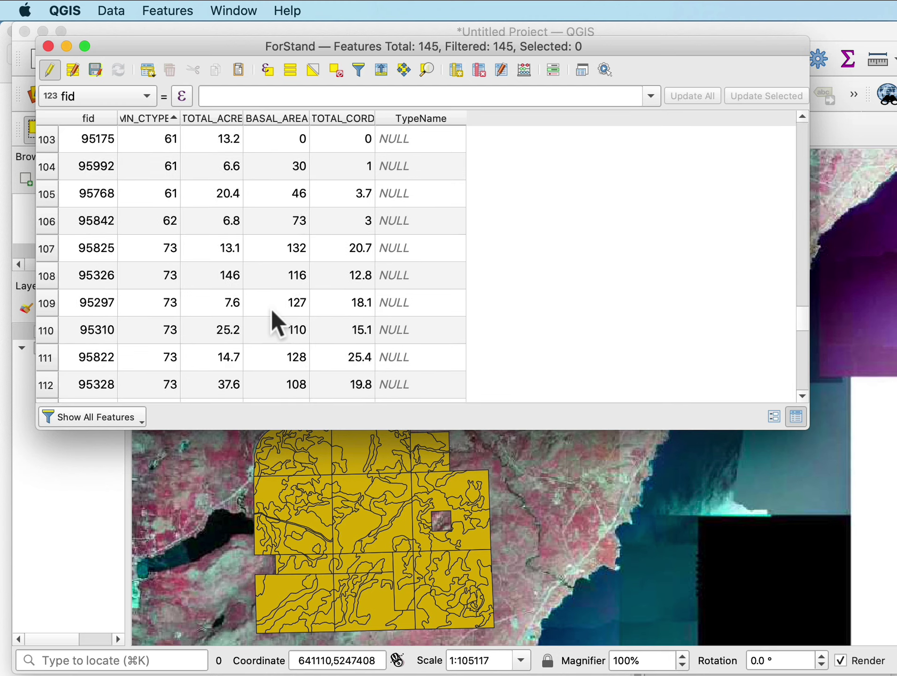
{"action": "scroll", "coordinate": [272, 310], "scroll_direction": "down", "scroll_amount": 10}
{"action": "scroll", "coordinate": [271, 310], "scroll_direction": "up", "scroll_amount": 20}
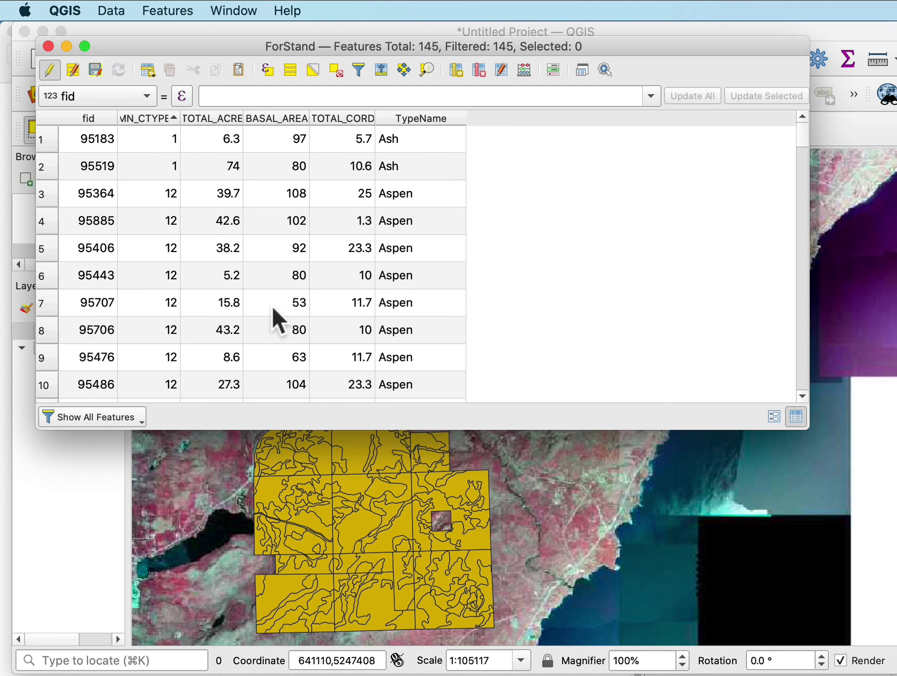